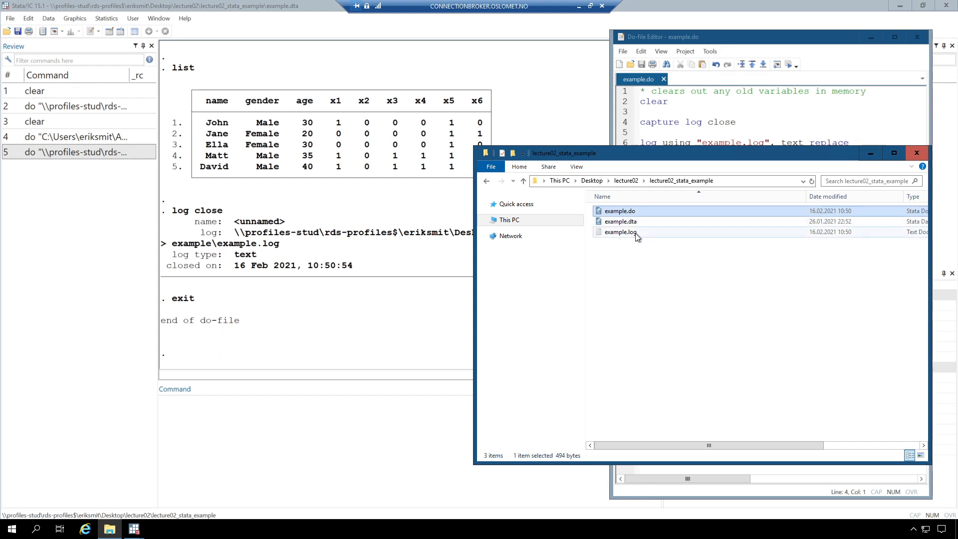
- Minimize the file window and examine the log commands in example.do: capture log close, log using and log close
left_click(637, 235)
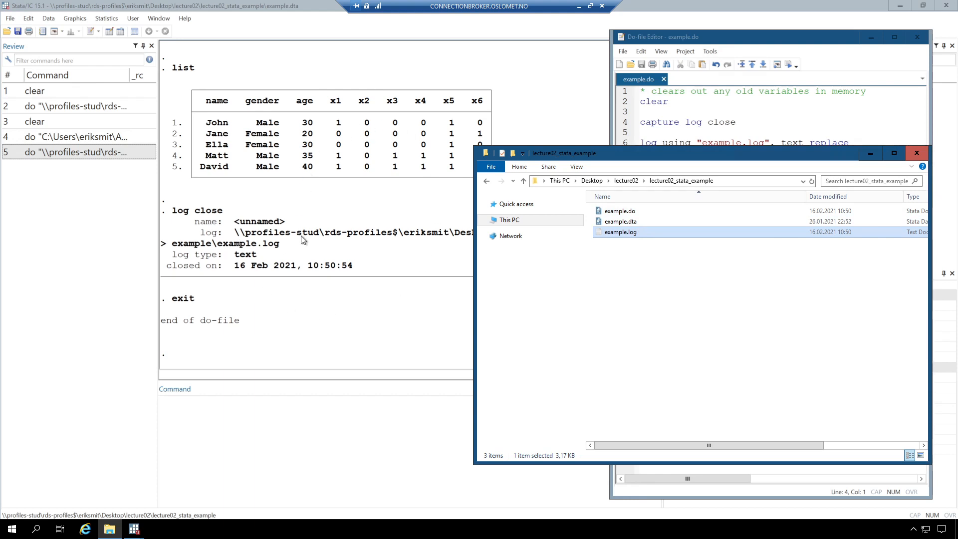
left_click(870, 152)
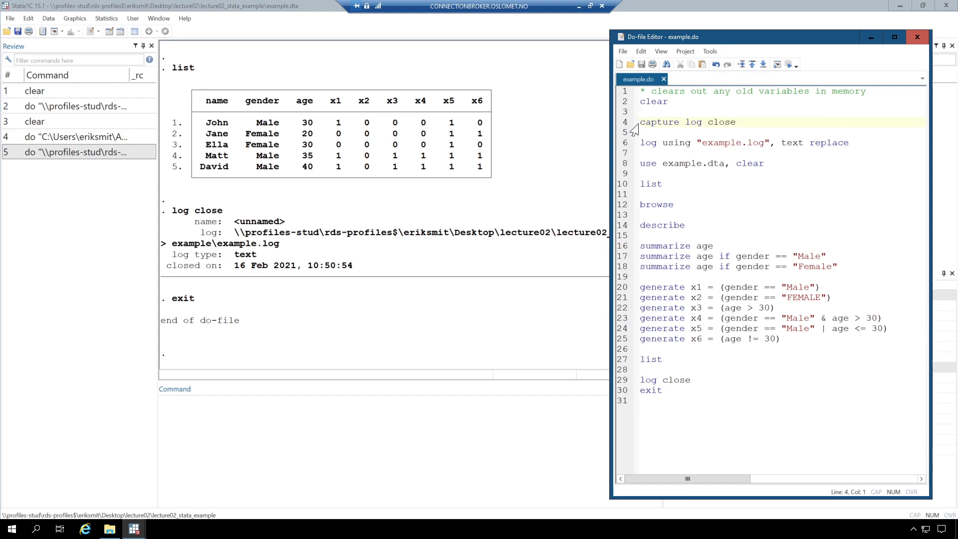
key("shift+End")
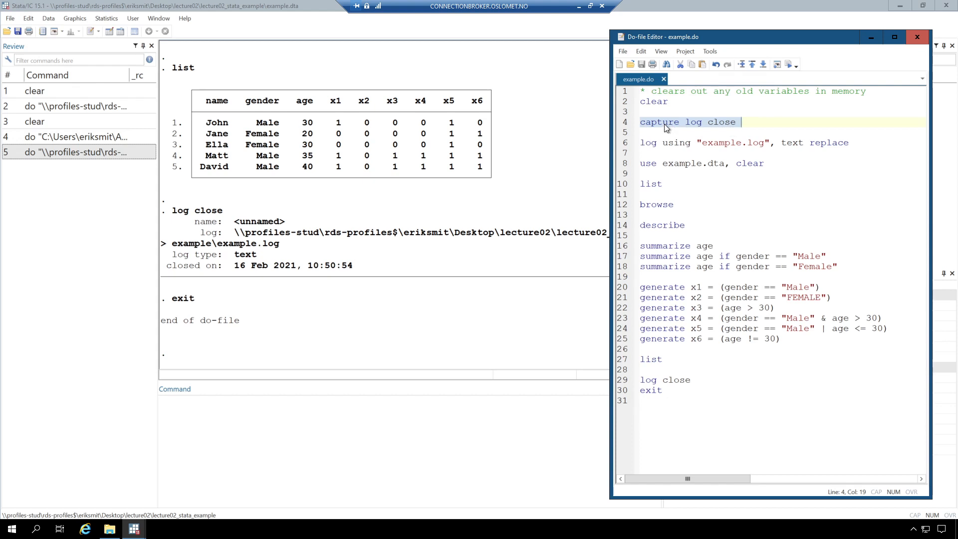
left_click(642, 143)
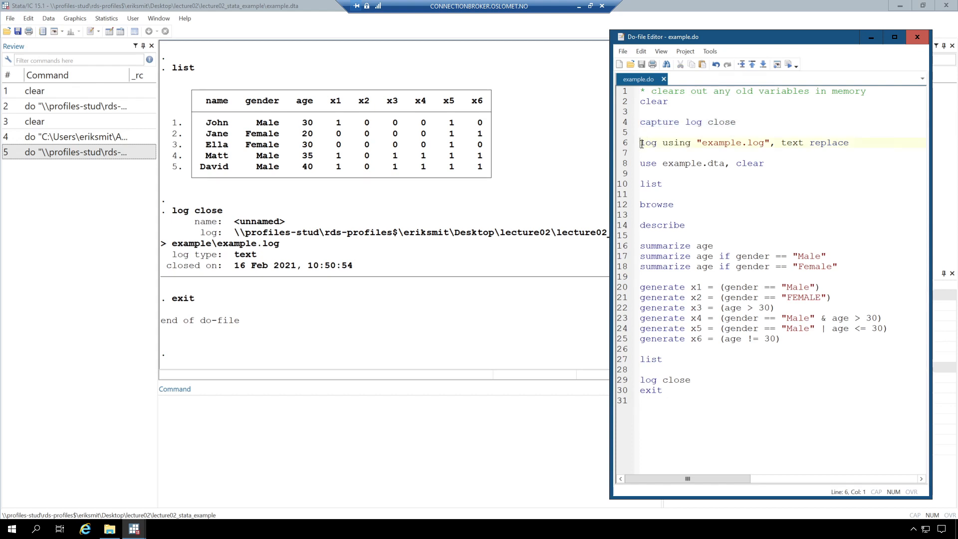
key("shift+End")
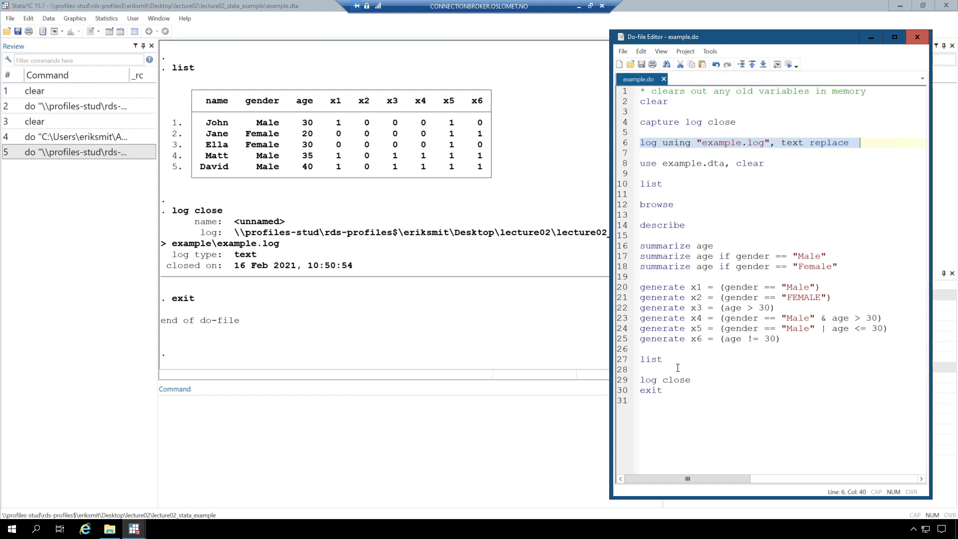
left_click_drag(691, 381, 638, 380)
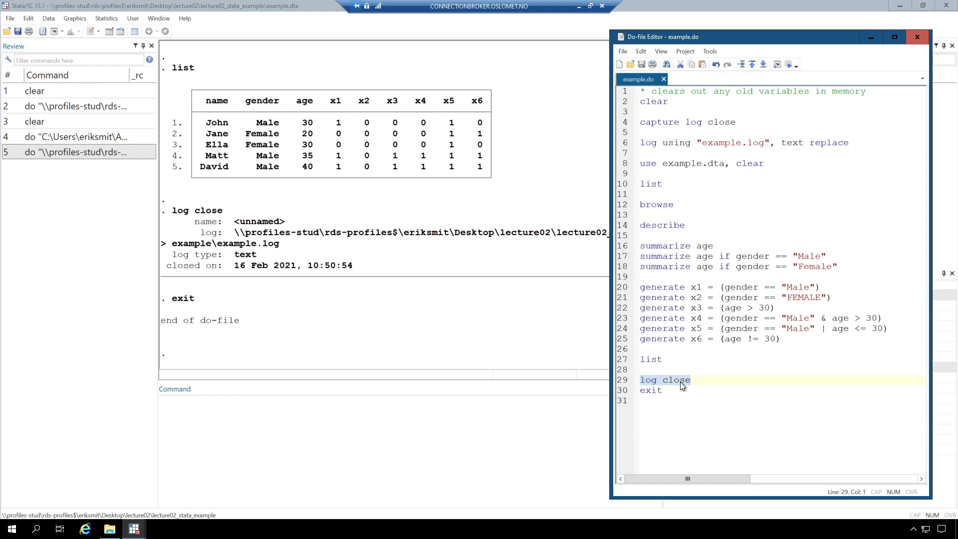
- Copy the clear command from example.do and run it on its own to empty the data in memory
double_click(651, 102)
key("ctrl+c")
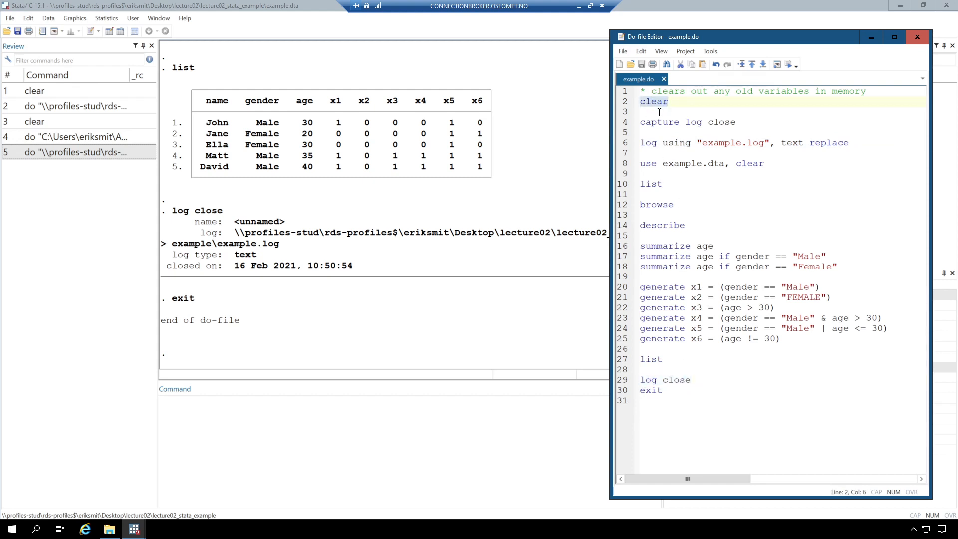
left_click(400, 421)
key("ctrl+v")
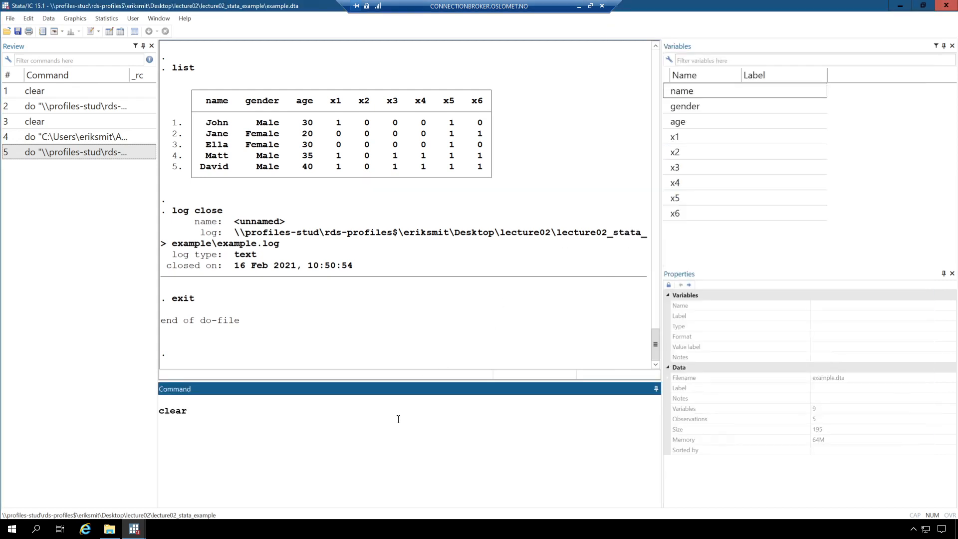
key("Return")
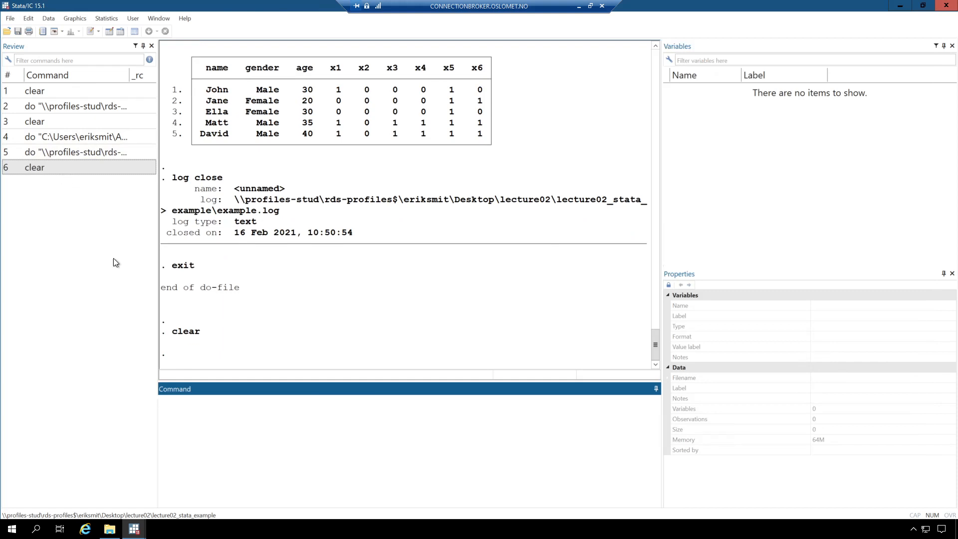
- Arrange the main Stata window and the Do-file Editor side by side at full screen height without overlap
left_click(918, 6)
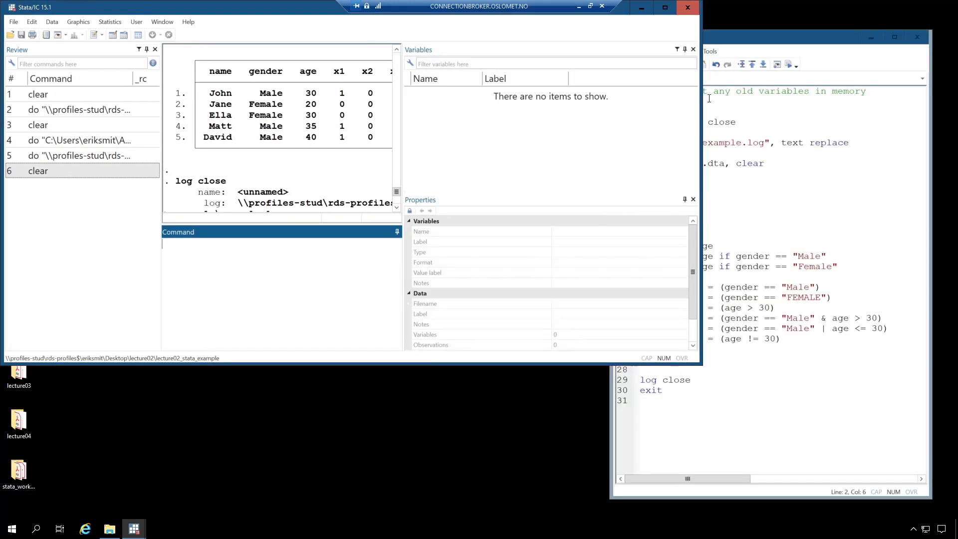
left_click_drag(699, 405, 665, 519)
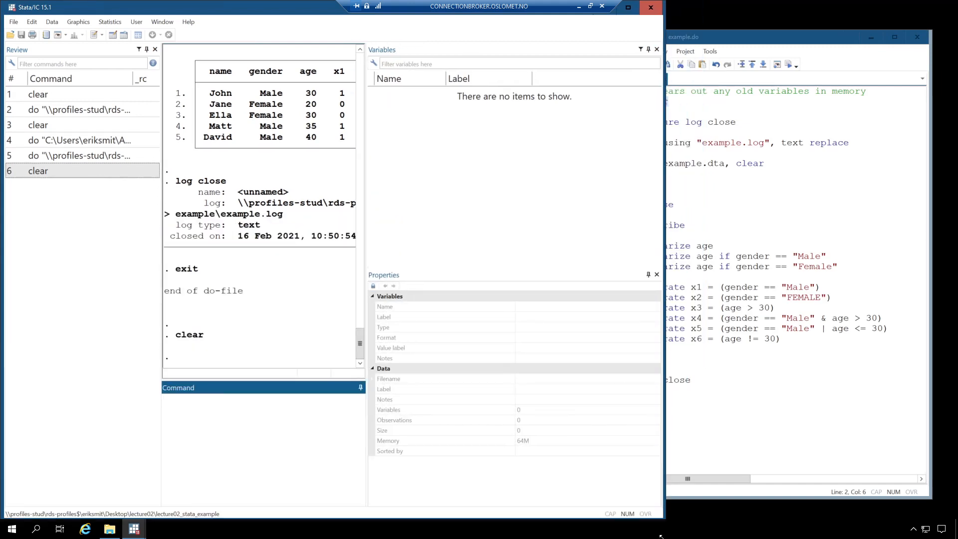
left_click(729, 42)
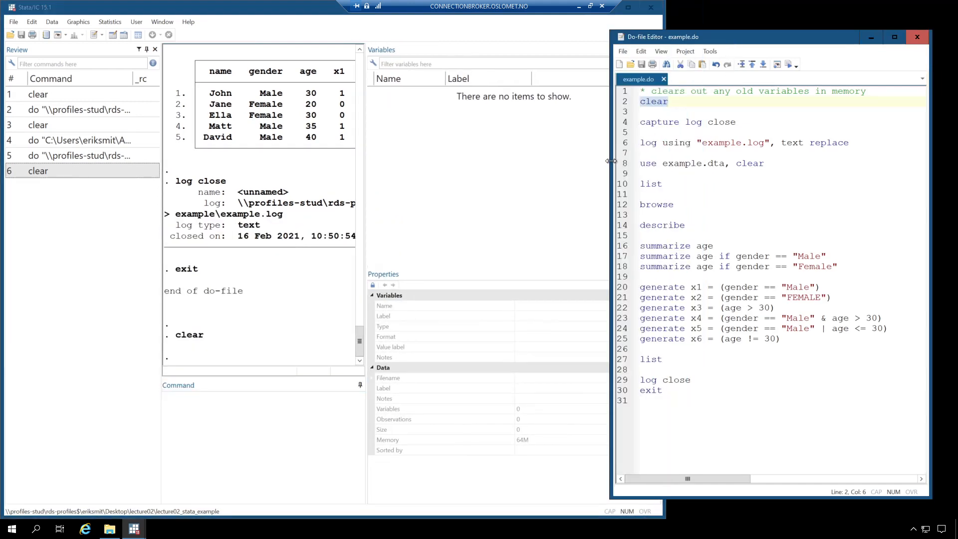
left_click_drag(610, 168, 668, 170)
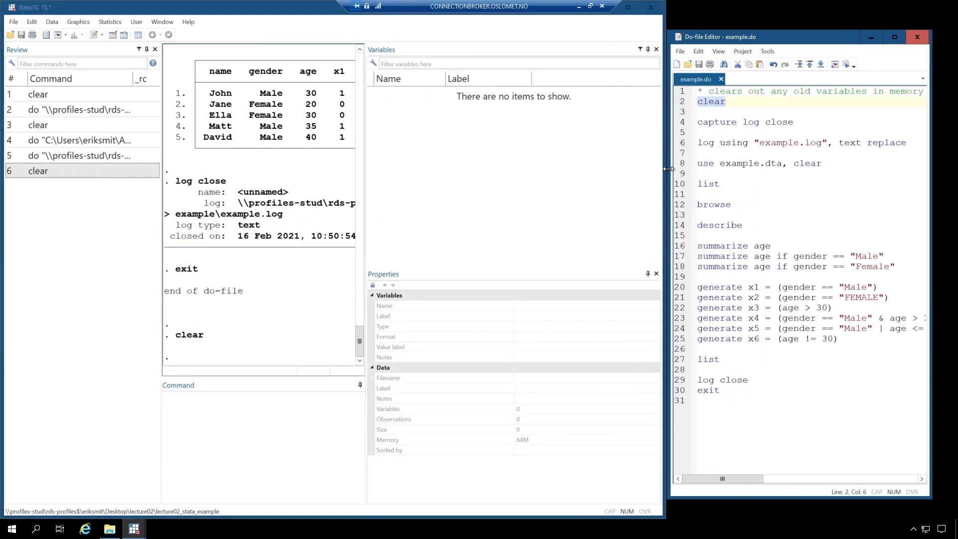
double_click(751, 29)
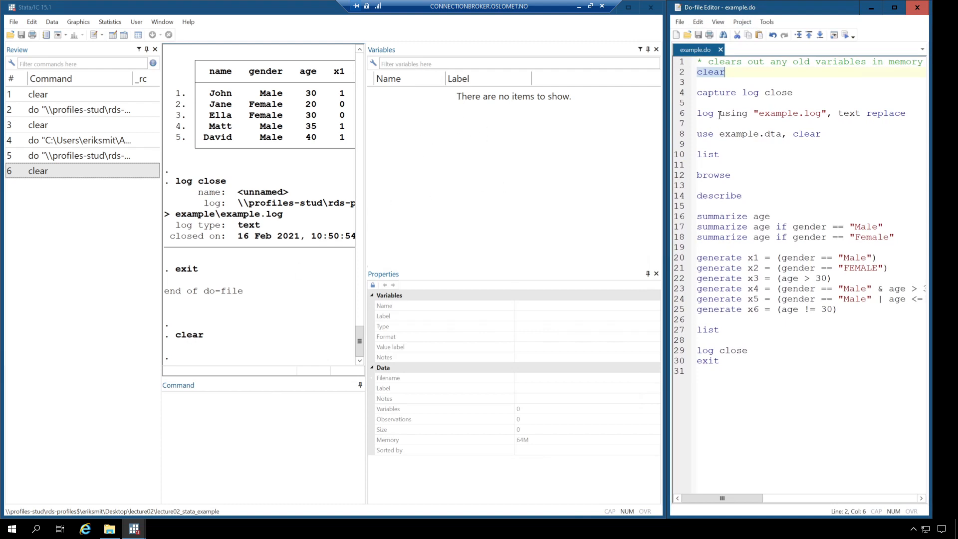
- Copy "capture log close" from line 4 of example.do and run it as a single command
left_click_drag(699, 93, 793, 96)
key("ctrl+c")
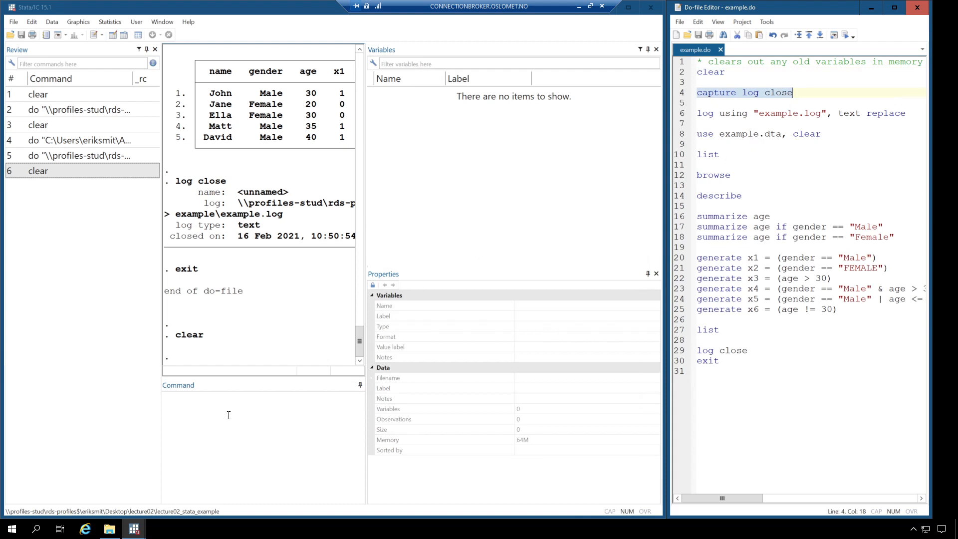
left_click(249, 411)
key("ctrl+v")
key("Return")
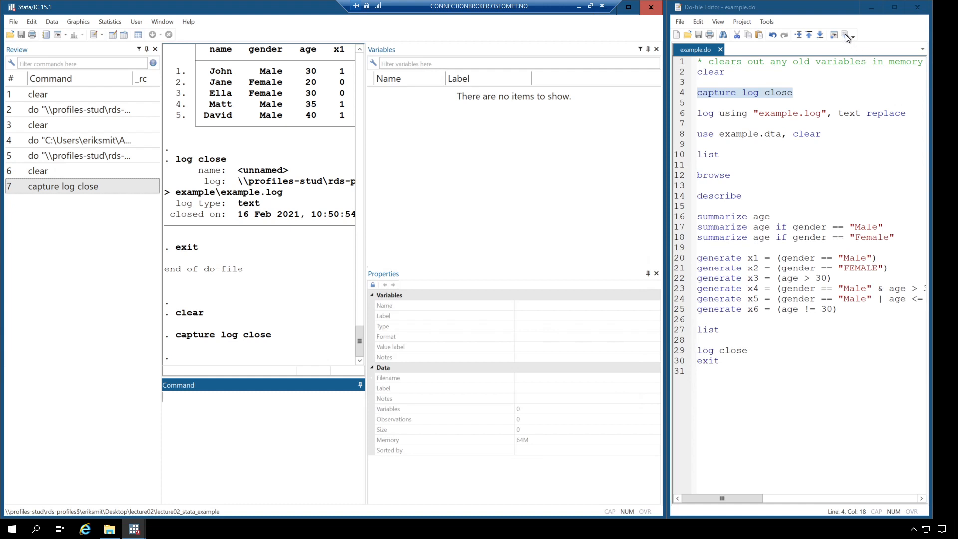
left_click(887, 91)
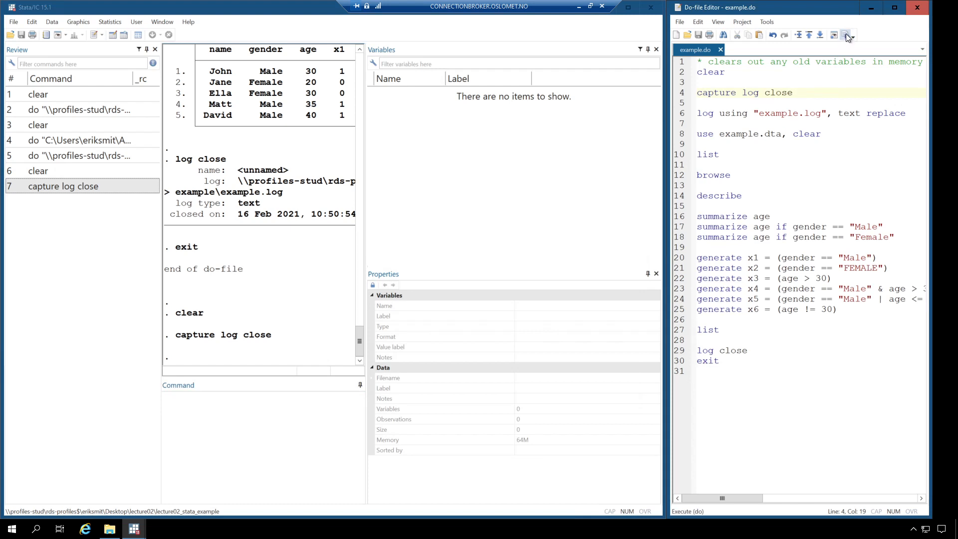
left_click(698, 92)
left_click_drag(707, 93, 793, 92)
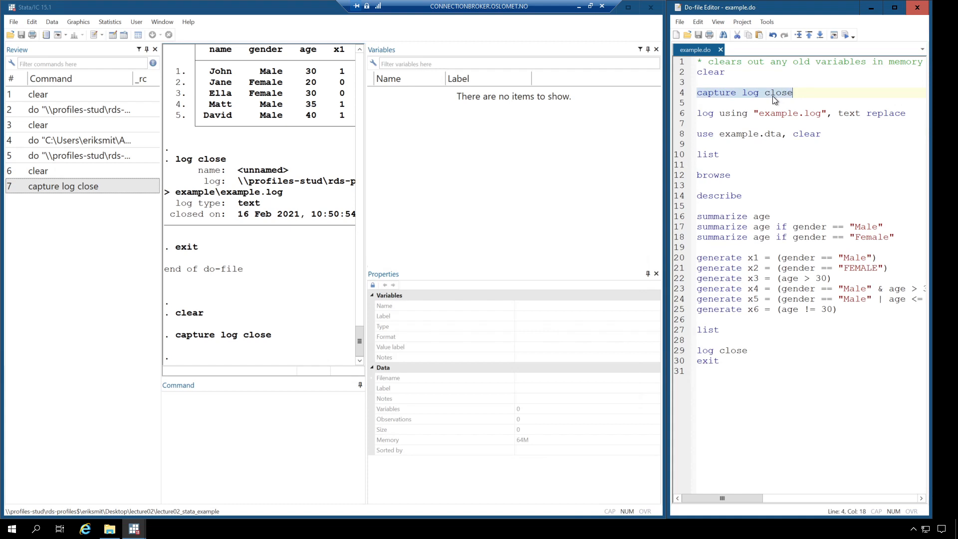
- Run the line 6 command log using "example.log", text replace on its own, and widen the results area
left_click(699, 113)
left_click_drag(705, 113, 907, 115)
key("ctrl+c")
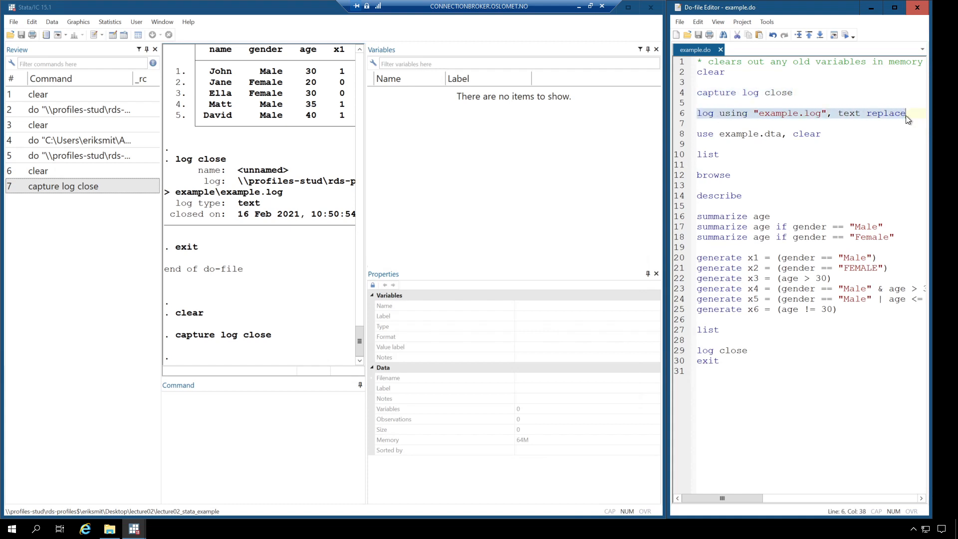
left_click(211, 410)
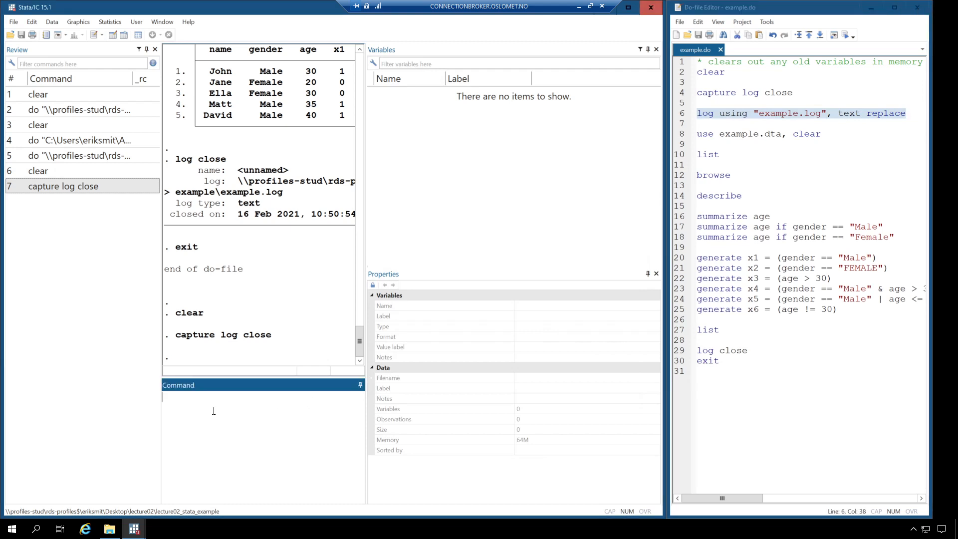
key("ctrl+v")
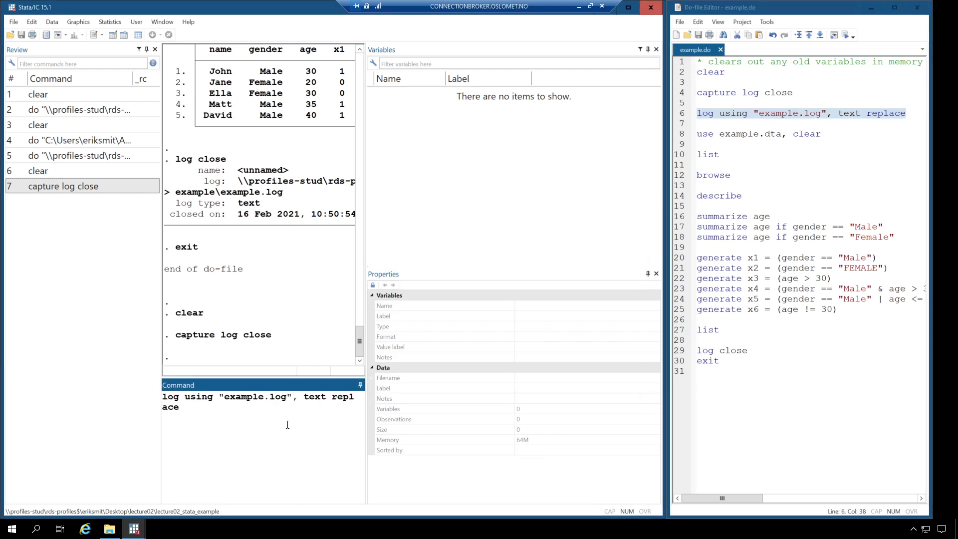
left_click_drag(366, 250, 449, 251)
key("Return")
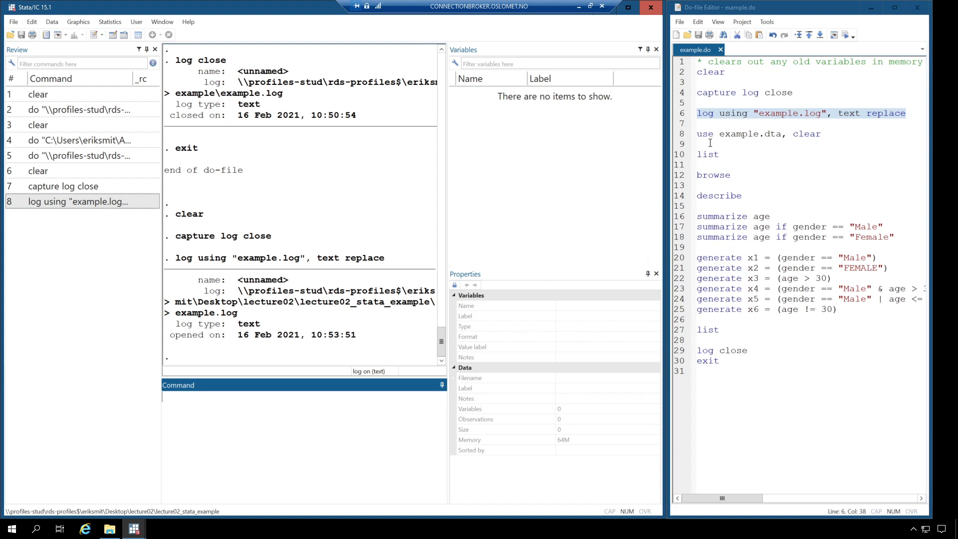
- Copy "log close" from line 29 of example.do and run it to close the open log
left_click_drag(697, 133, 755, 329)
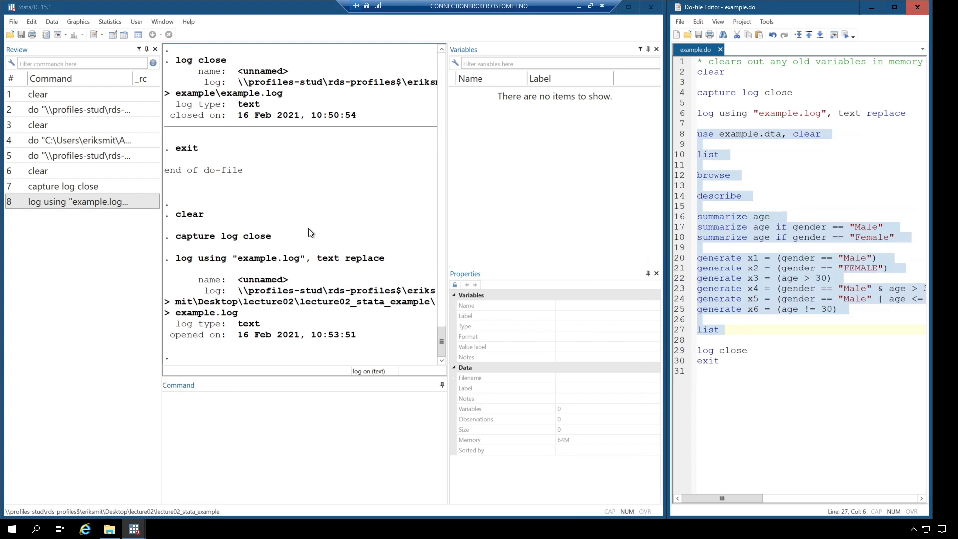
left_click_drag(698, 351, 747, 357)
key("ctrl+c")
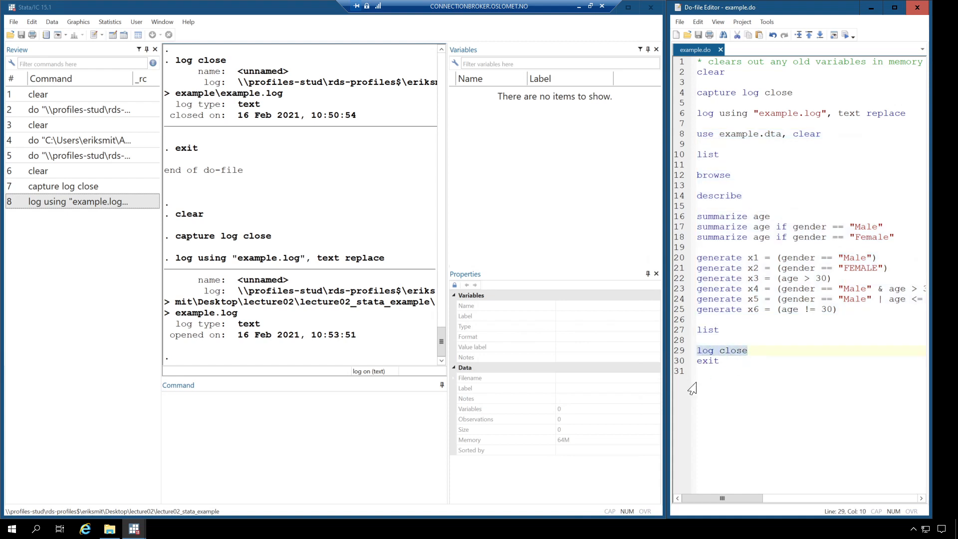
left_click(270, 418)
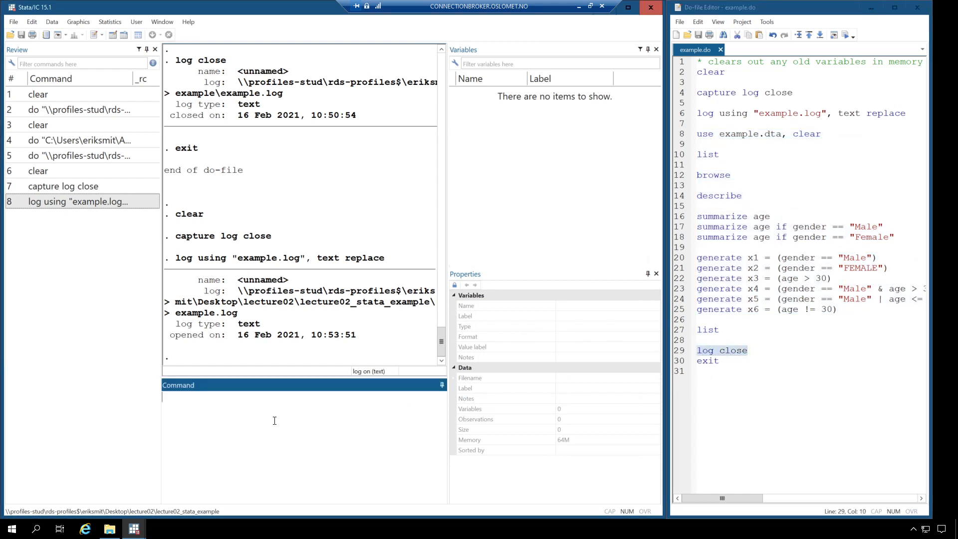
key("ctrl+v")
key("Return")
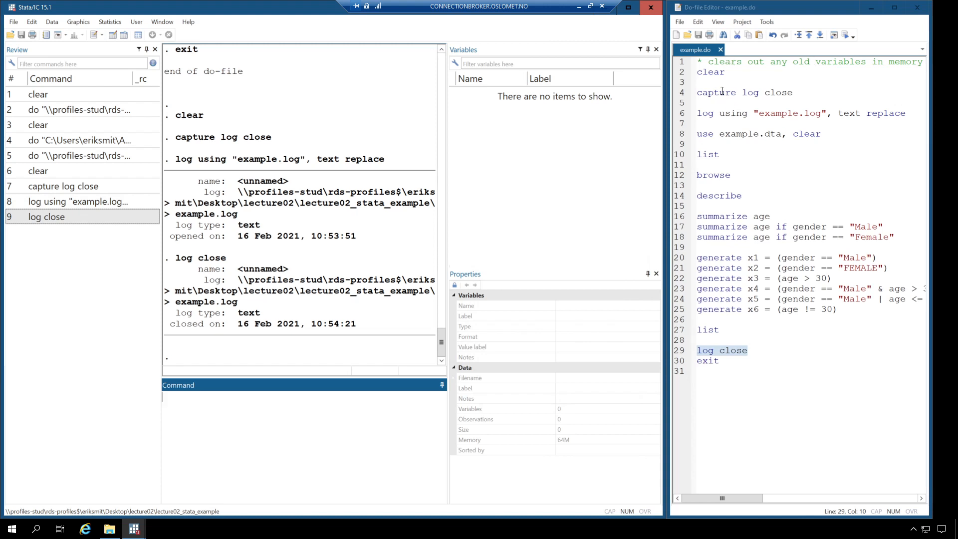
- Execute the whole example.do file with no lines selected and close the data browser window it opens
left_click(717, 73)
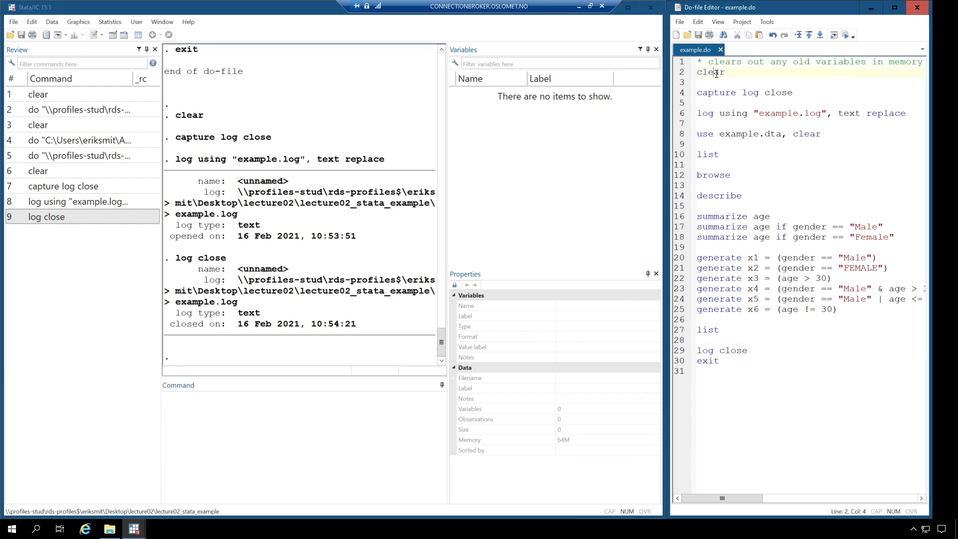
left_click(846, 34)
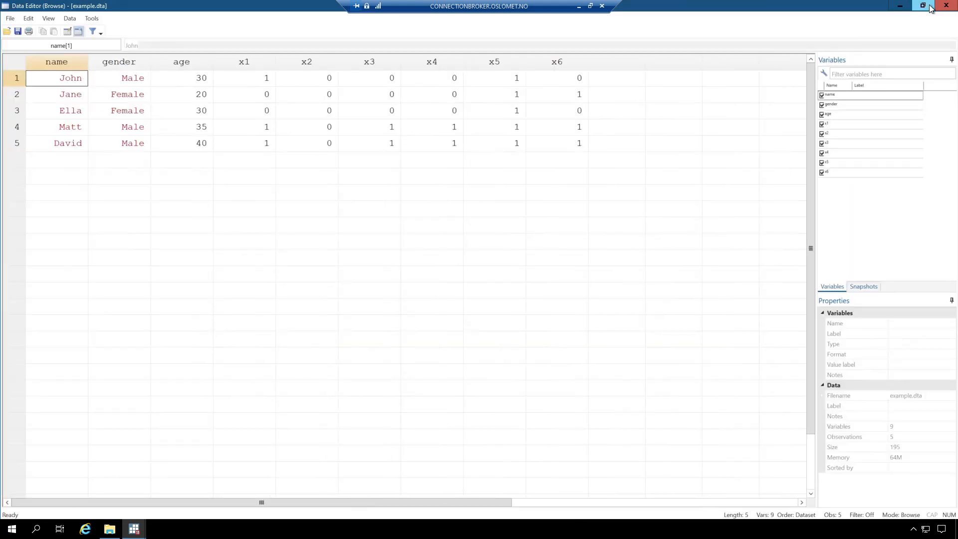
left_click(947, 7)
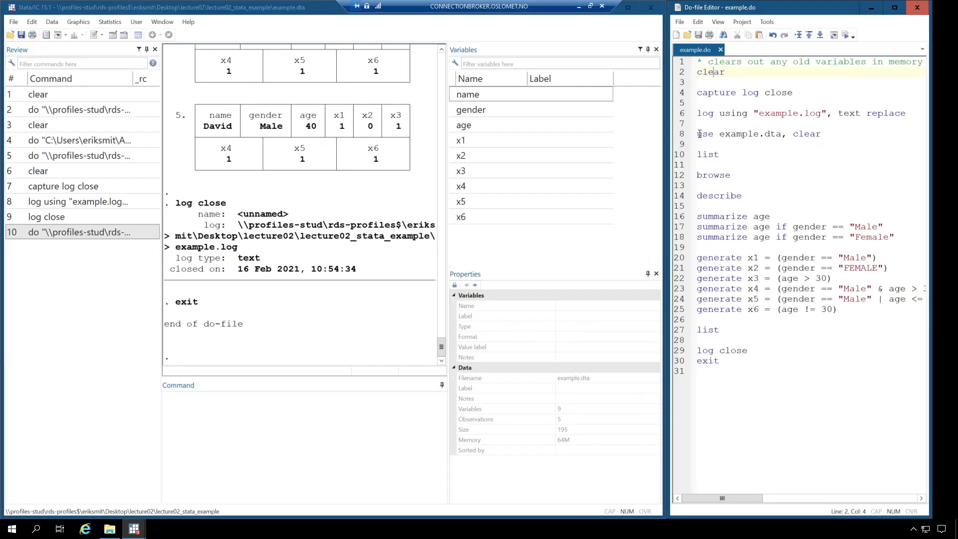
- Review the do-file commands from use example.dta to the final list, and examine the first list output in the results
left_click_drag(699, 134, 783, 134)
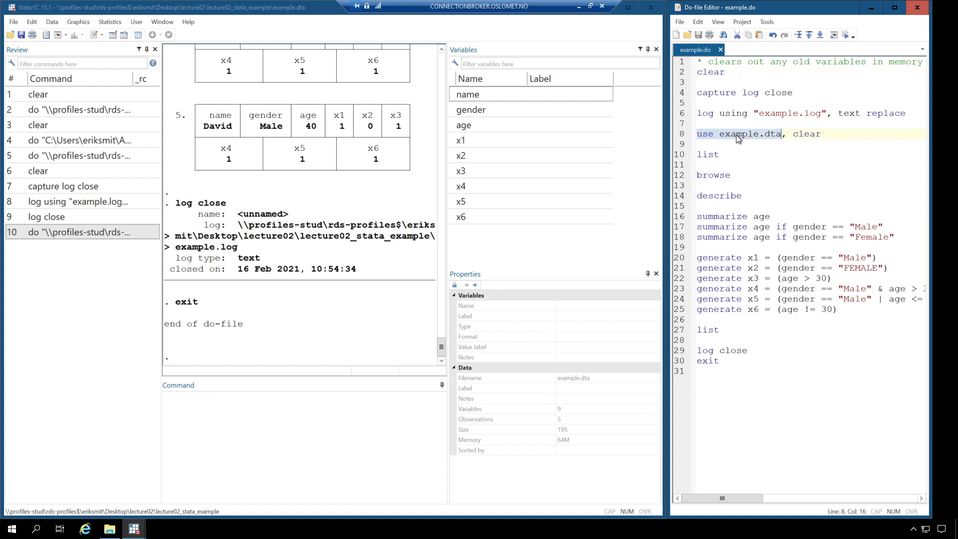
left_click(716, 162)
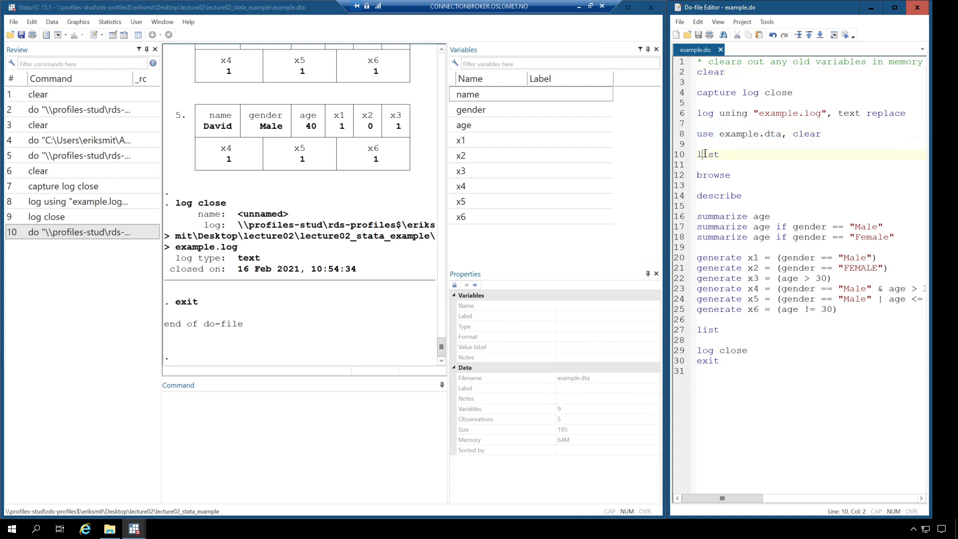
left_click(716, 176)
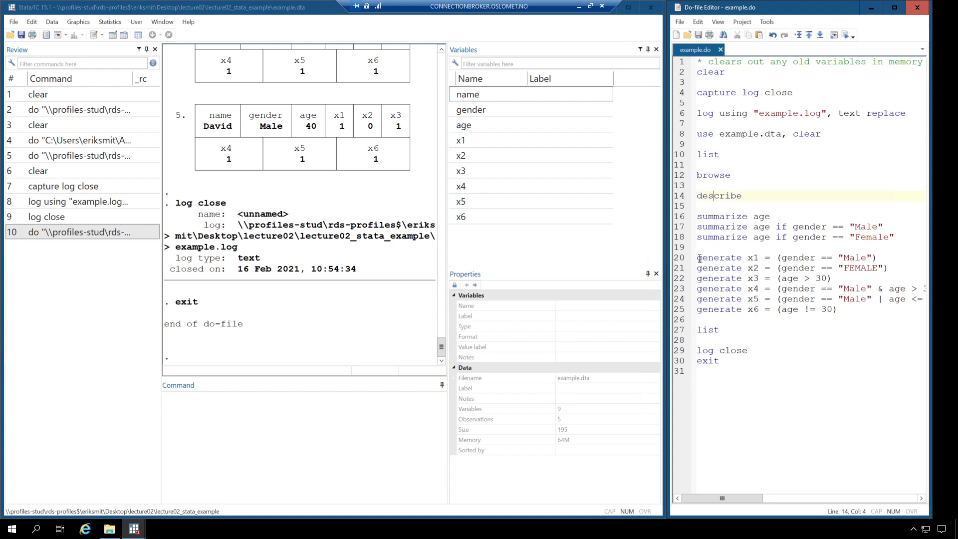
left_click_drag(700, 259, 838, 308)
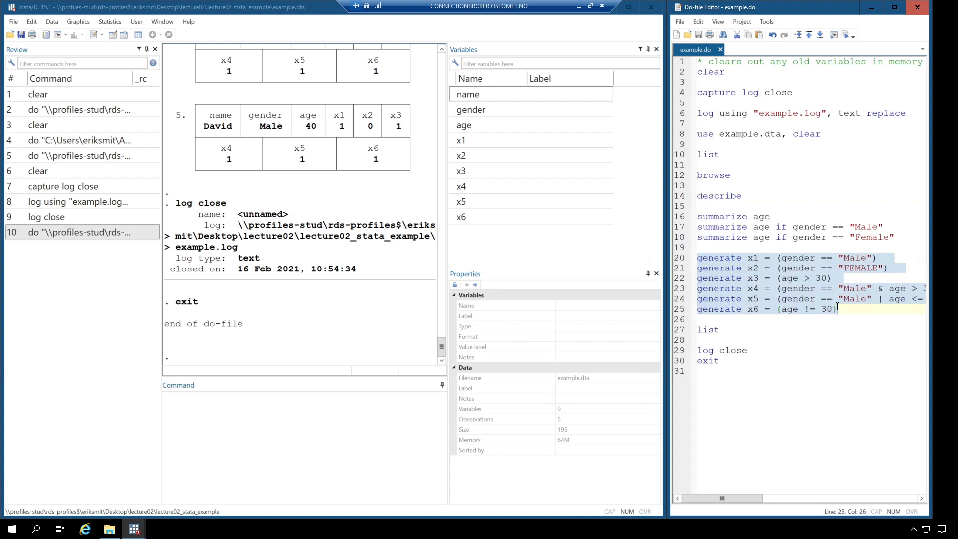
left_click(719, 330)
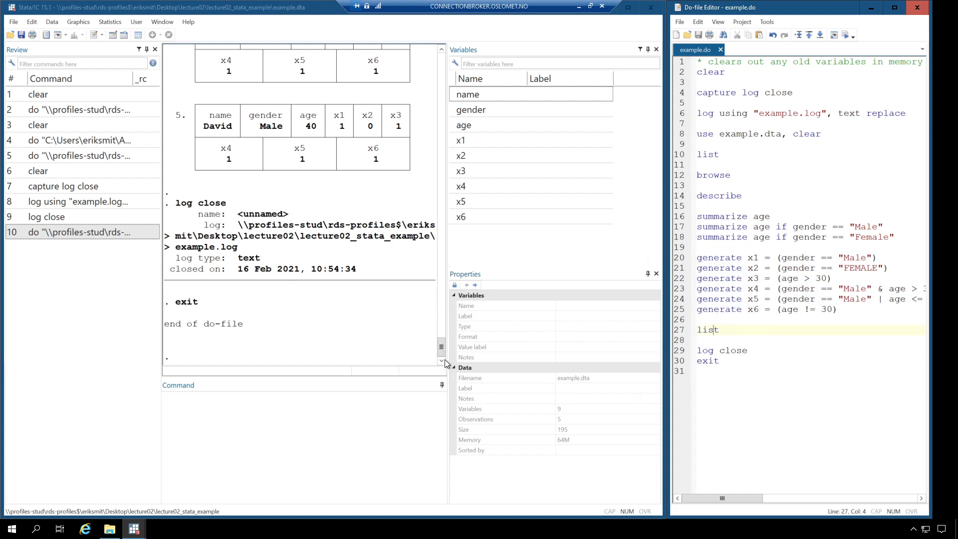
left_click_drag(441, 349, 445, 274)
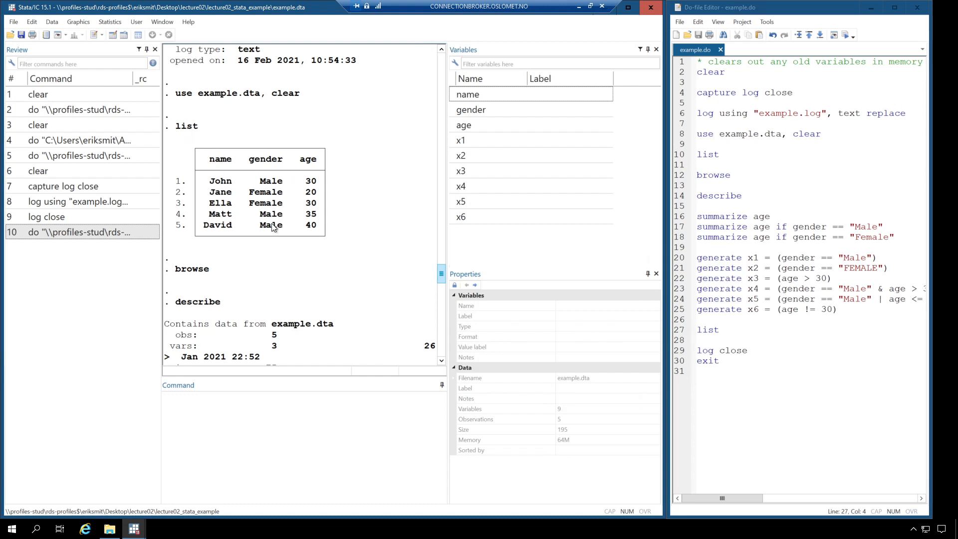
- Examine the describe output and the summarize age outputs for all observations, males and females in the results
left_click_drag(441, 275, 444, 289)
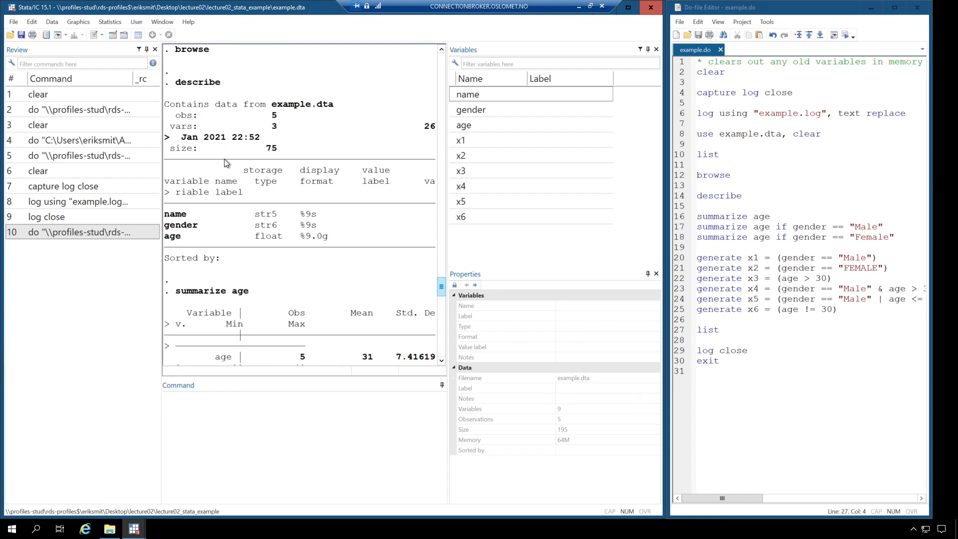
left_click_drag(442, 285, 442, 299)
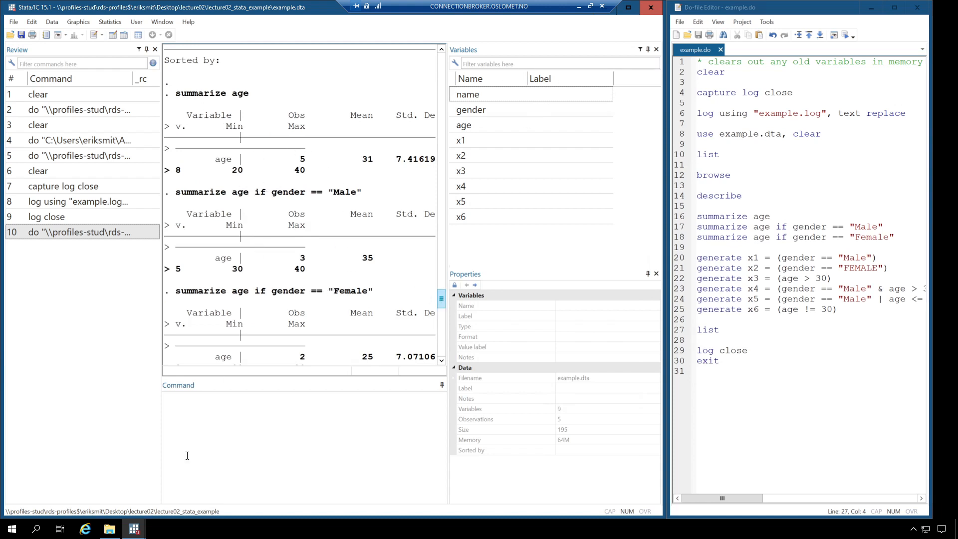
- Switch to File Explorer, open example.log from the lecture02_stata_example folder in Notepad, and review the logged output through the final list and log close
left_click(110, 529)
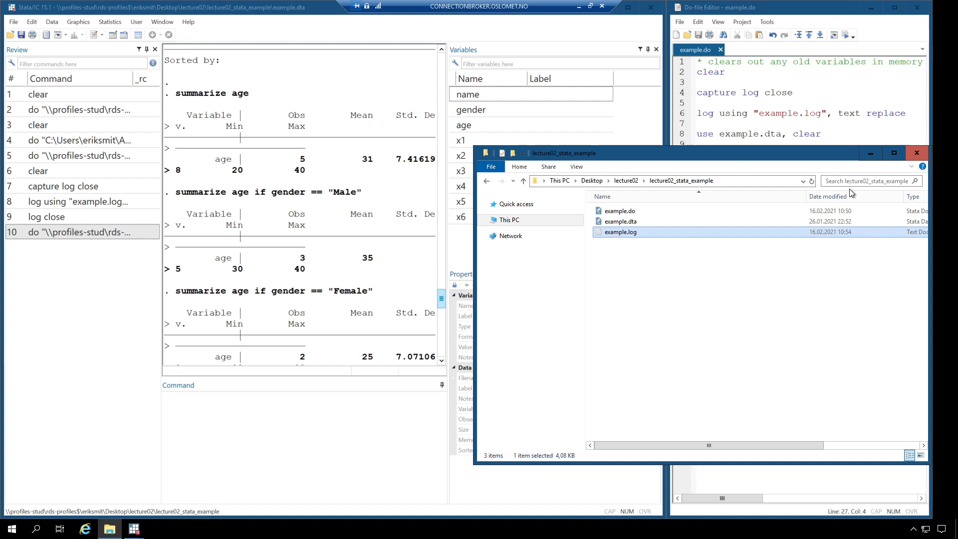
double_click(806, 197)
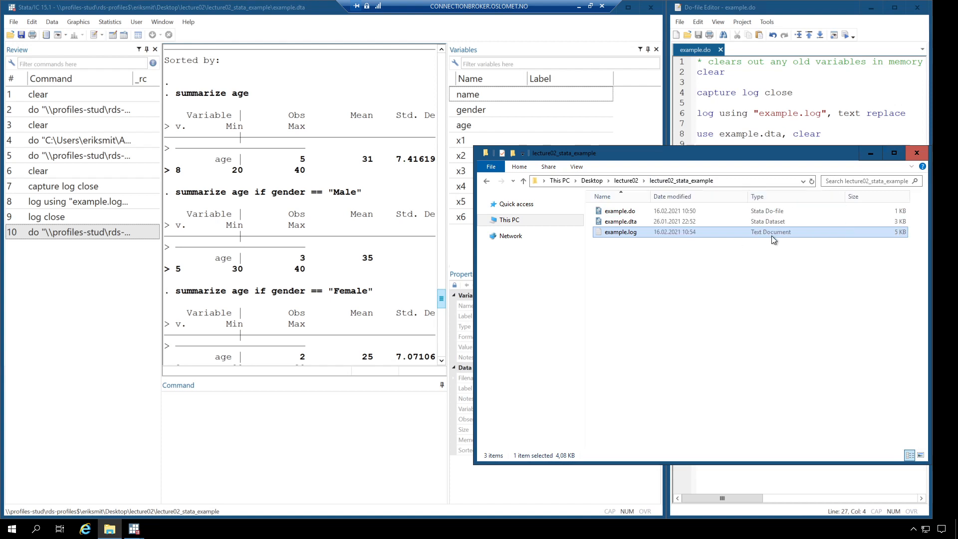
double_click(621, 233)
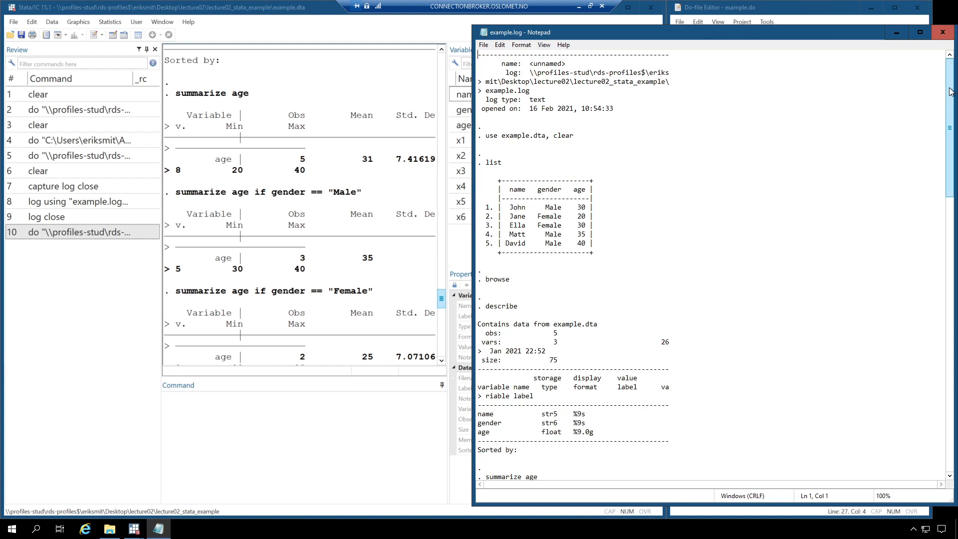
left_click_drag(950, 88, 950, 115)
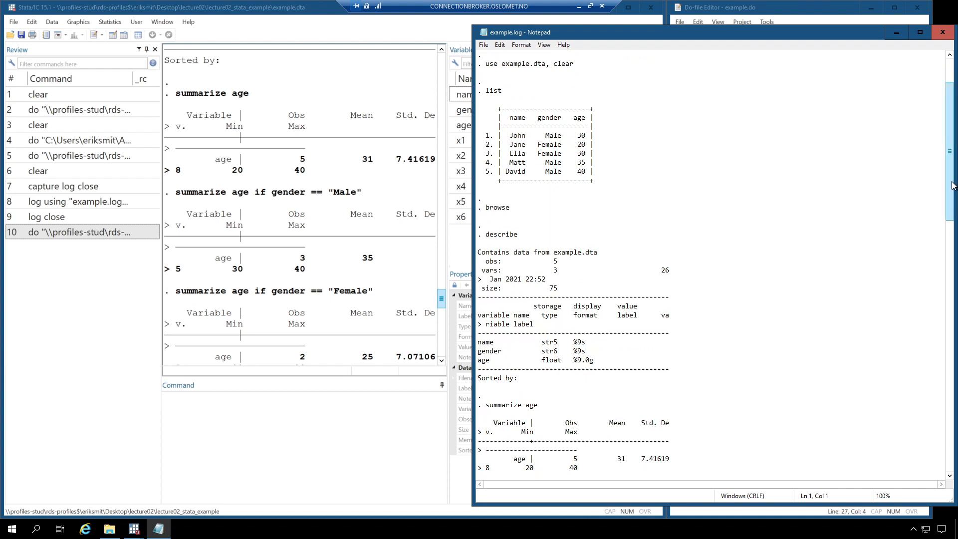
left_click_drag(952, 186, 952, 437)
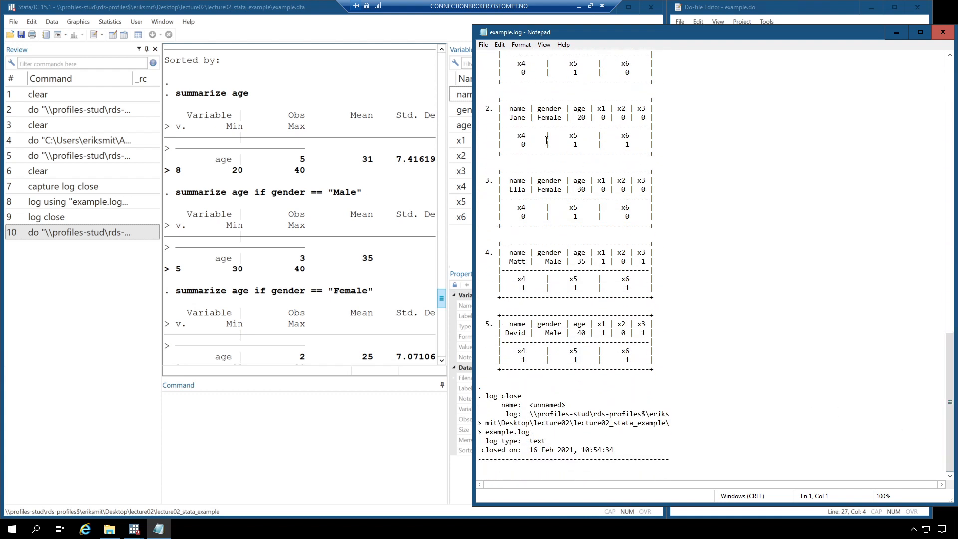
left_click_drag(953, 351, 953, 333)
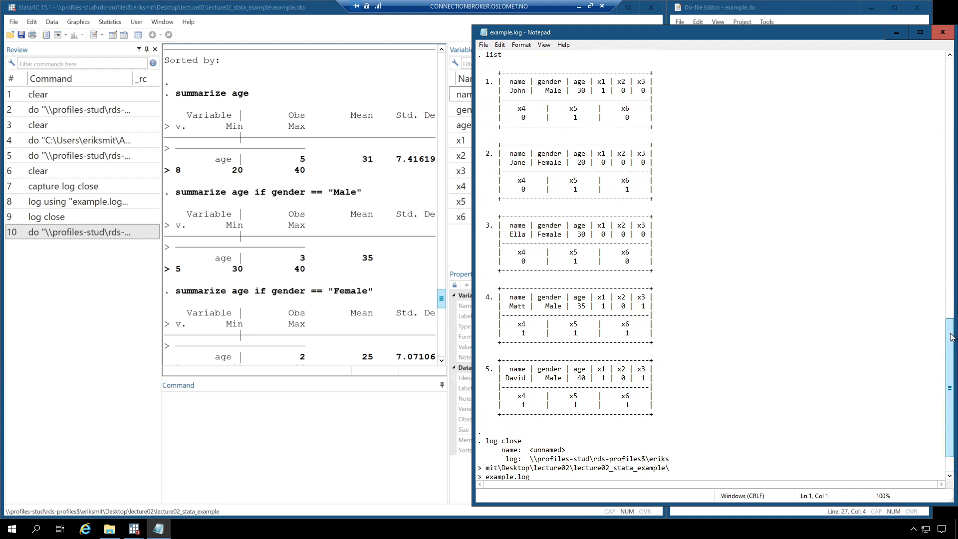